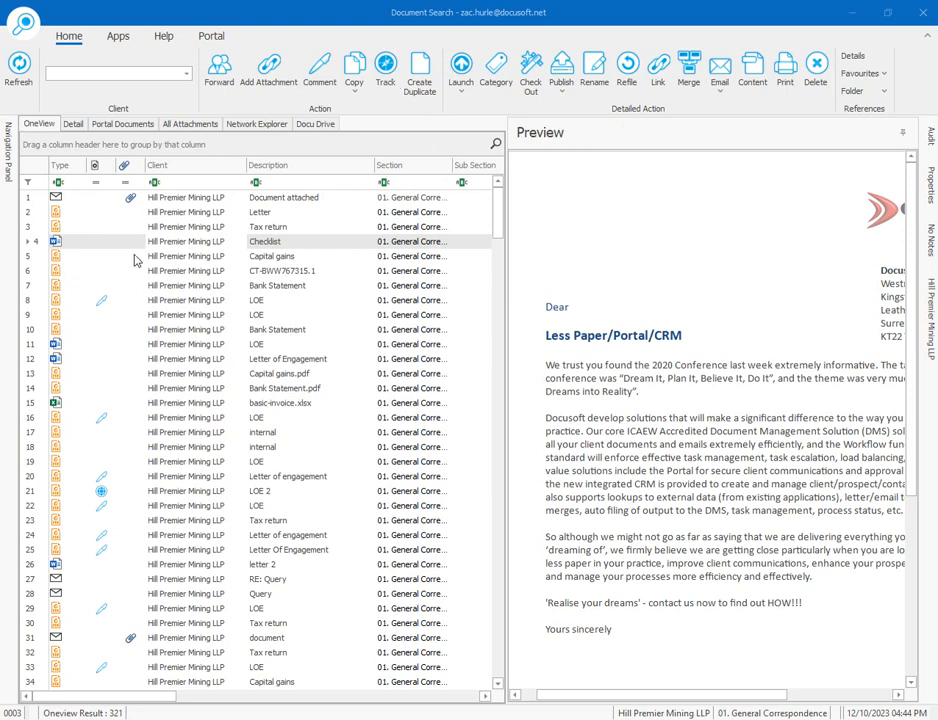
# Step: Start an email from the Hill Premier Mining LLP Checklist document using the email dialogue option
pyautogui.click(172, 244)
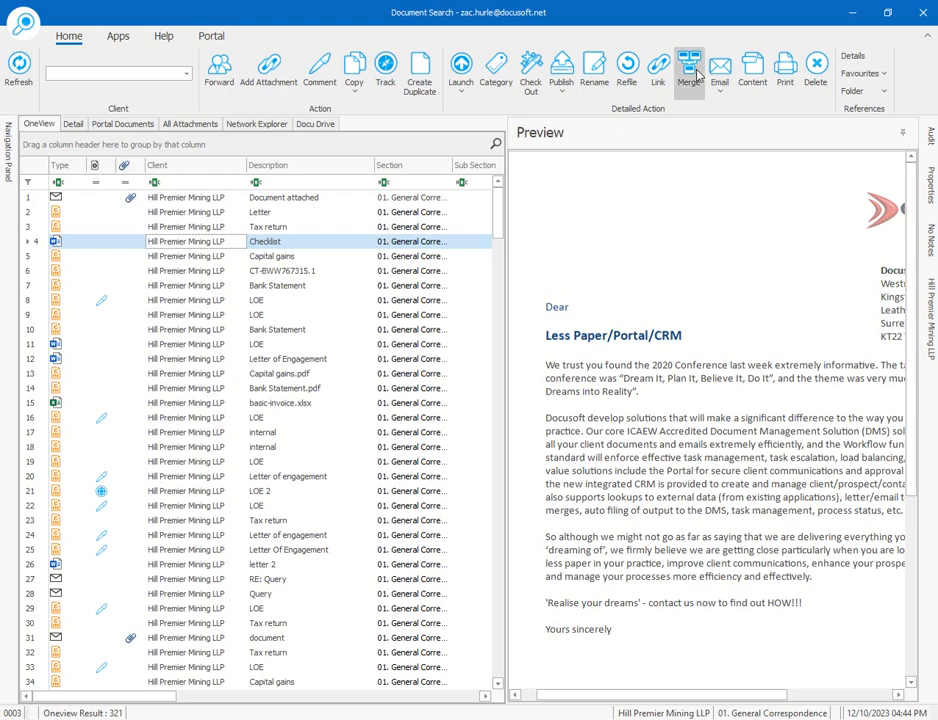
pyautogui.click(722, 94)
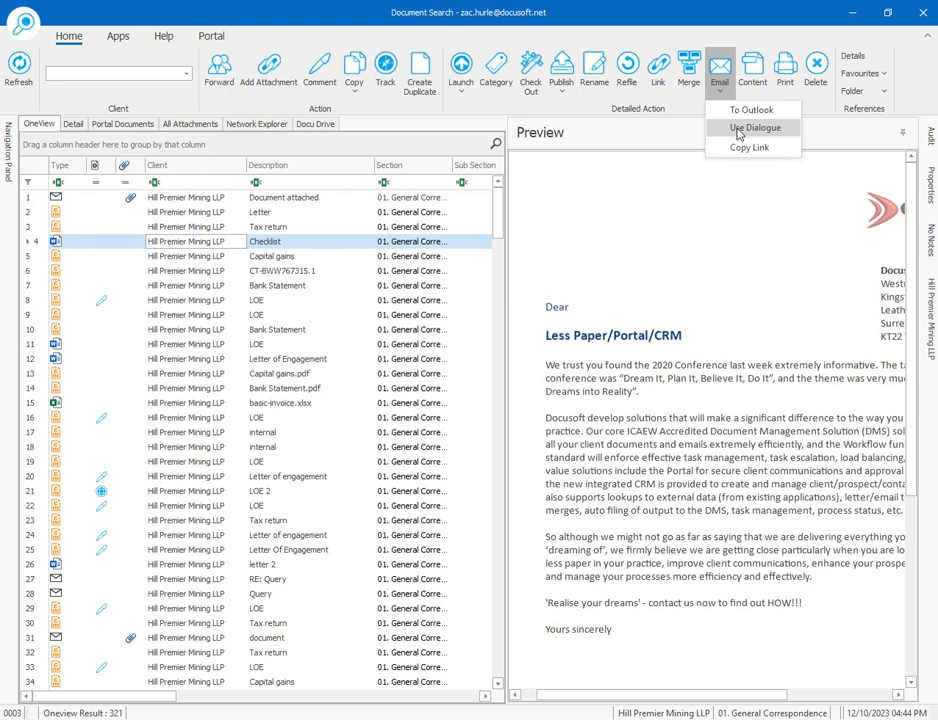
pyautogui.click(738, 129)
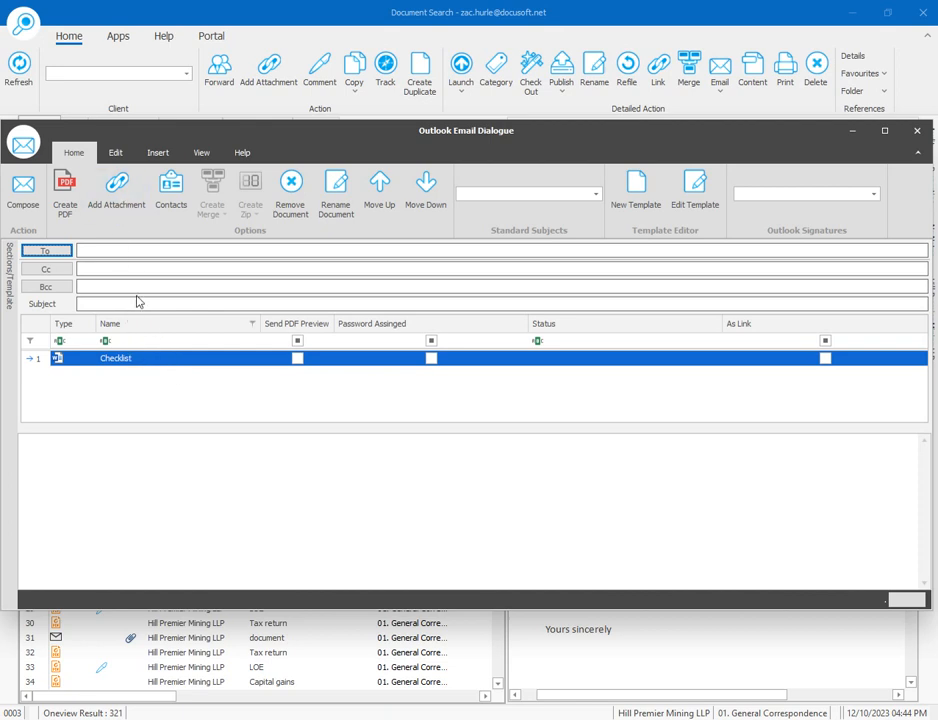
# Step: Attach Bank Statement.pdf and Capital gains.pdf from the Personal Tax folder to the email
pyautogui.click(120, 201)
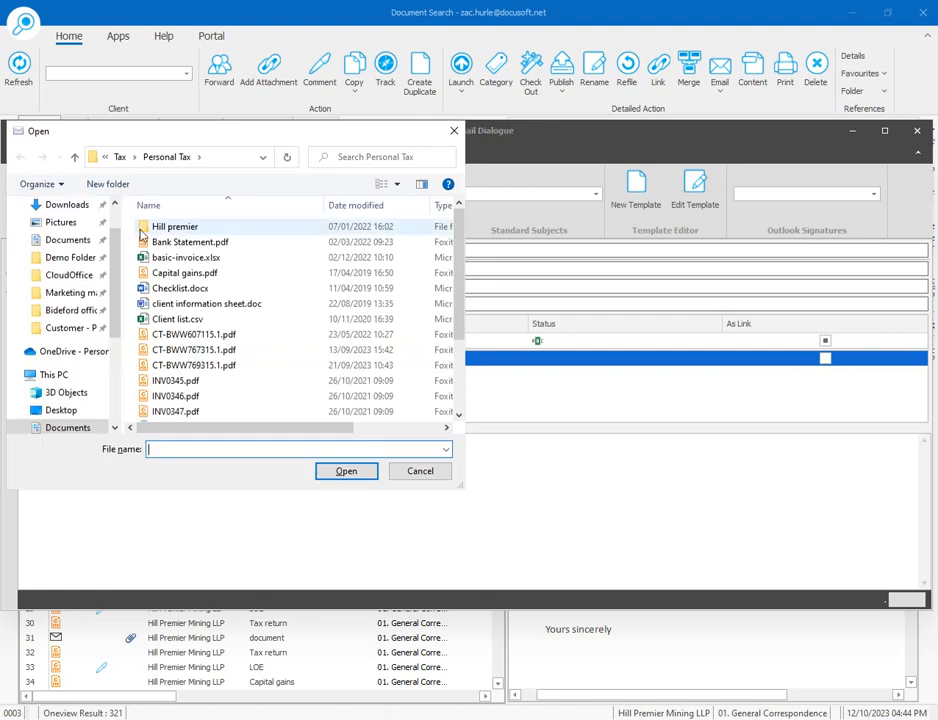
pyautogui.click(181, 243)
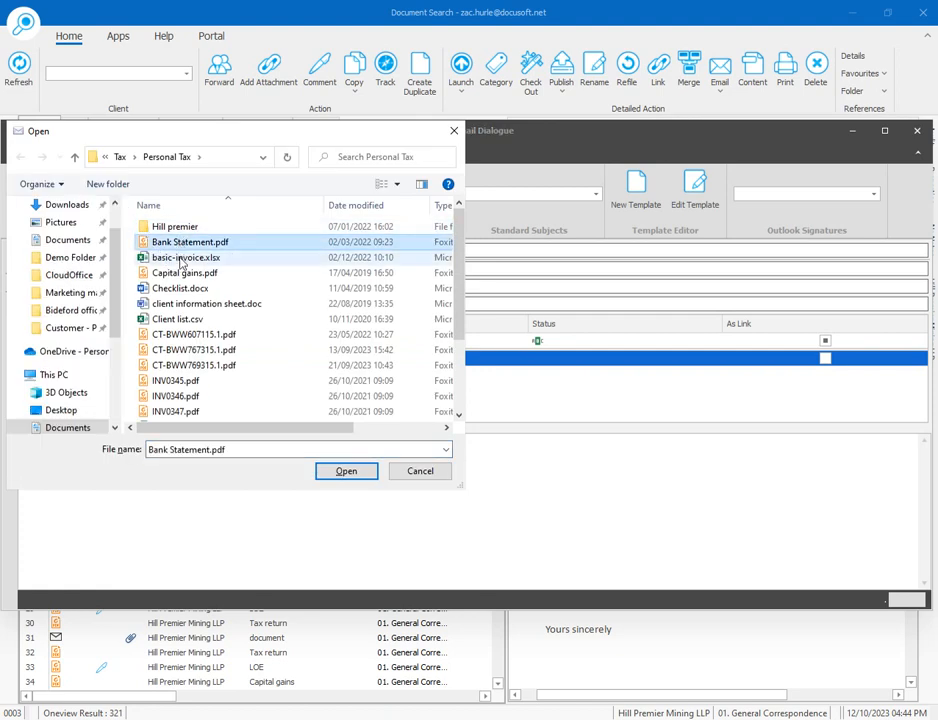
pyautogui.keyDown('shift'); pyautogui.click(188, 273); pyautogui.keyUp('shift')
pyautogui.keyDown('ctrl'); pyautogui.click(186, 258); pyautogui.keyUp('ctrl')
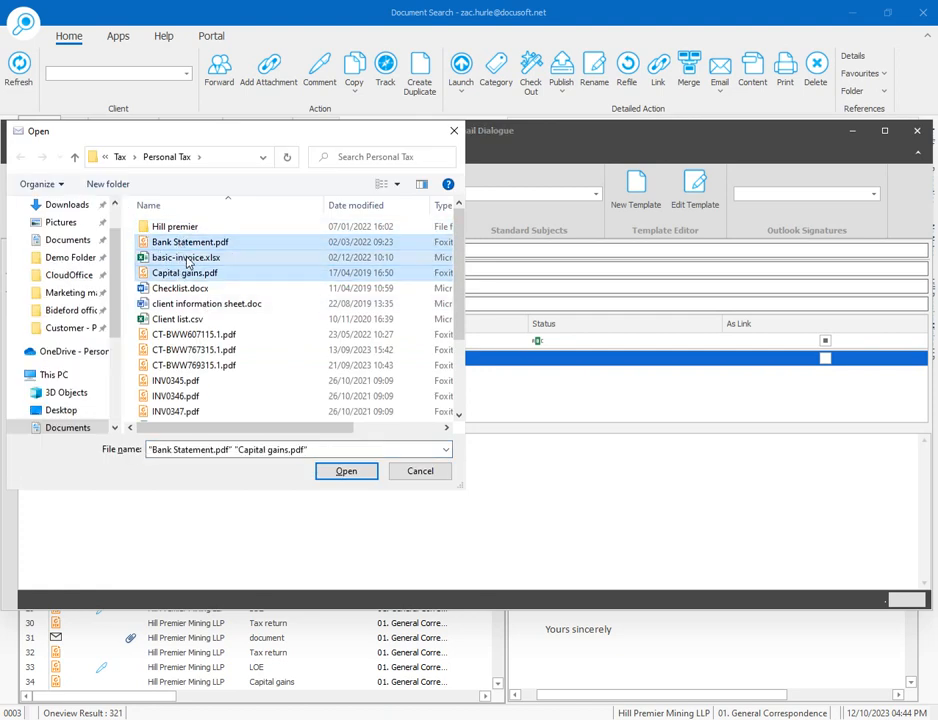
pyautogui.click(342, 474)
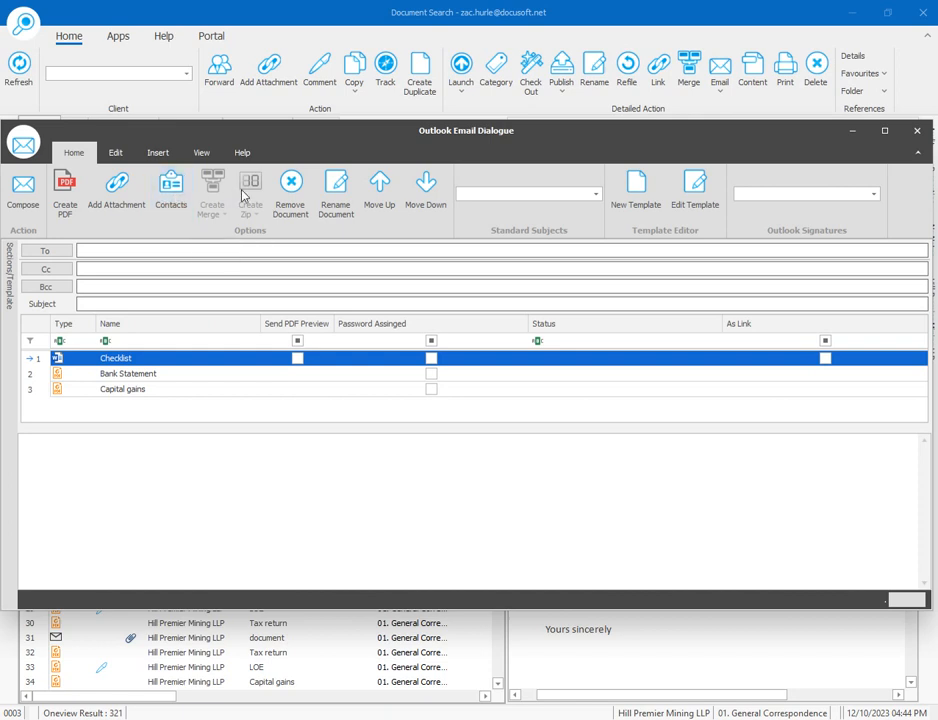
# Step: From the contact list, add the third-to-last contact as To recipient and the last contact as Cc recipient
pyautogui.click(170, 198)
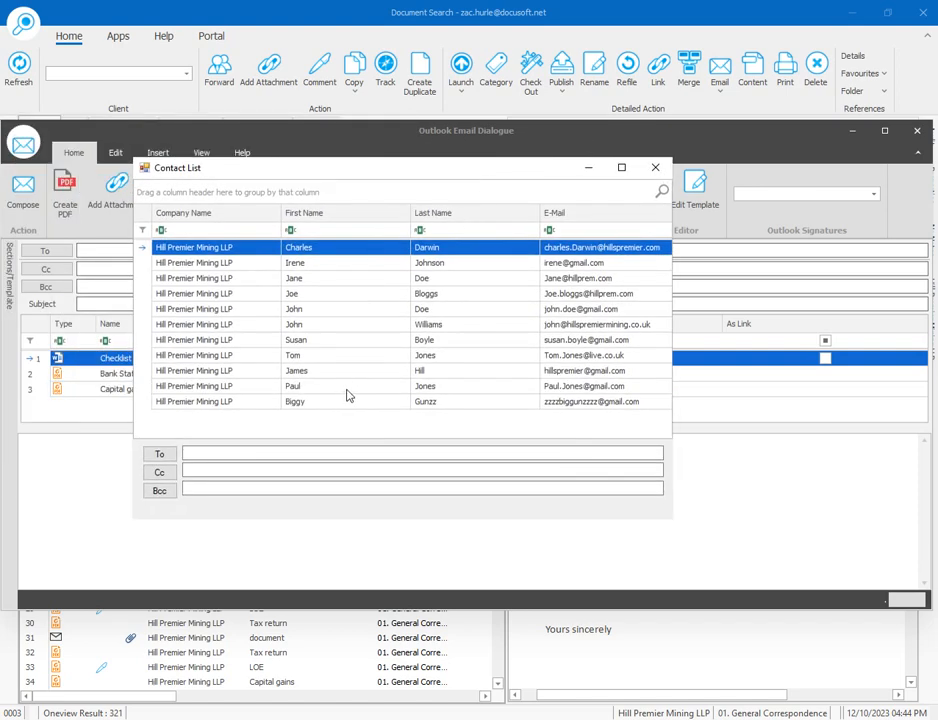
pyautogui.click(468, 371)
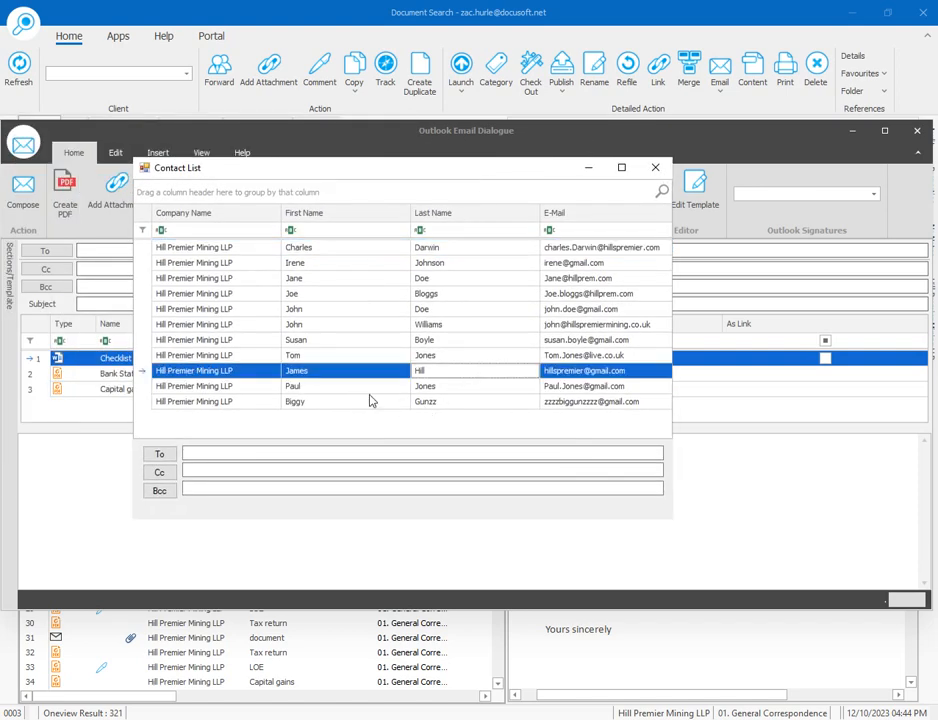
pyautogui.click(159, 454)
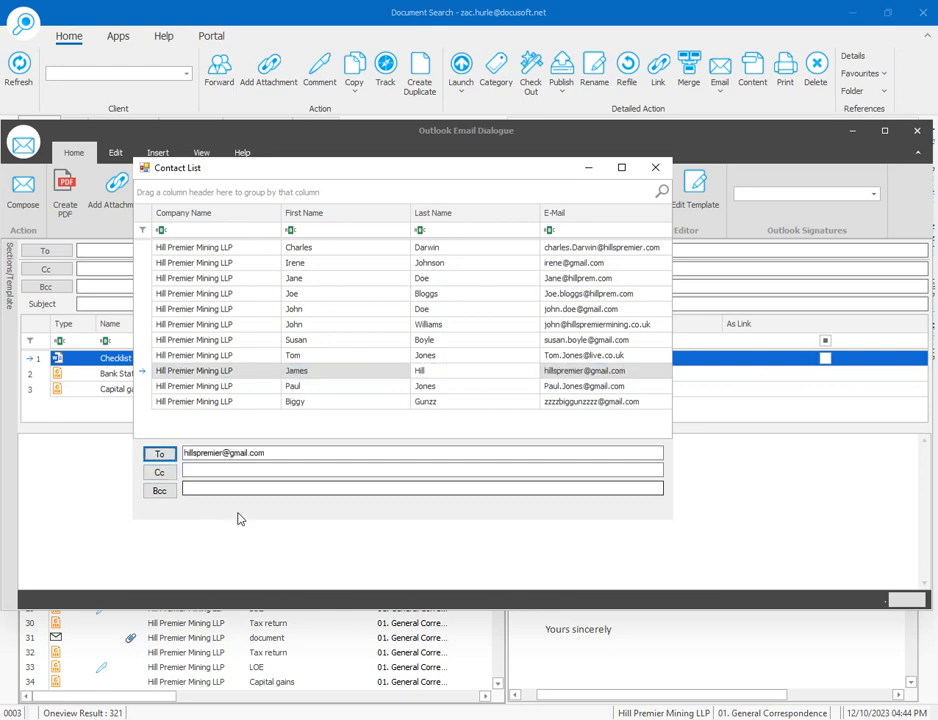
pyautogui.click(300, 401)
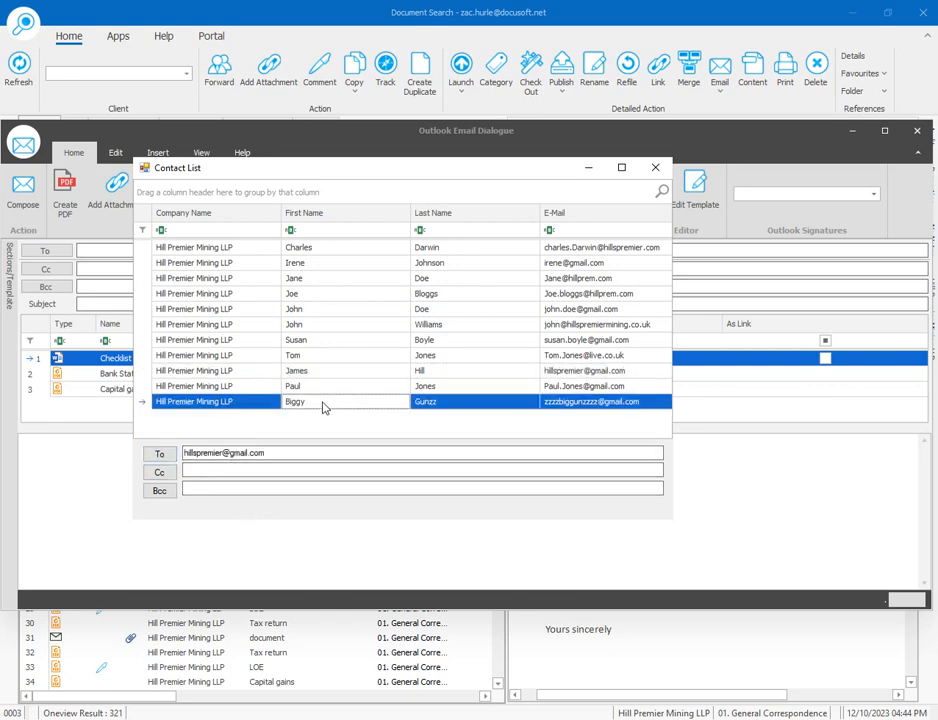
pyautogui.click(159, 472)
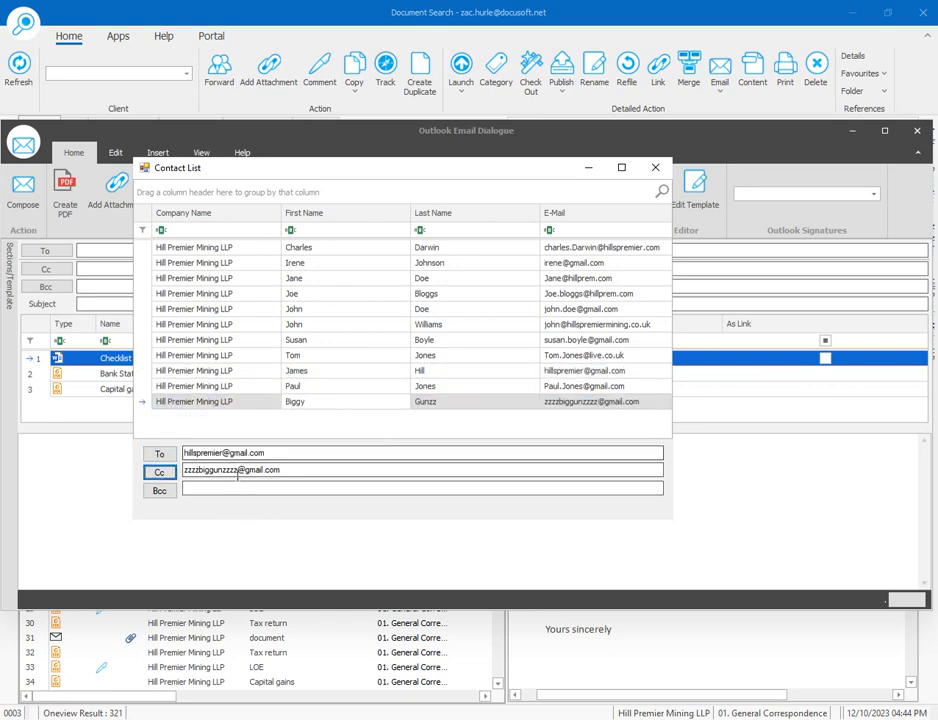
pyautogui.click(655, 167)
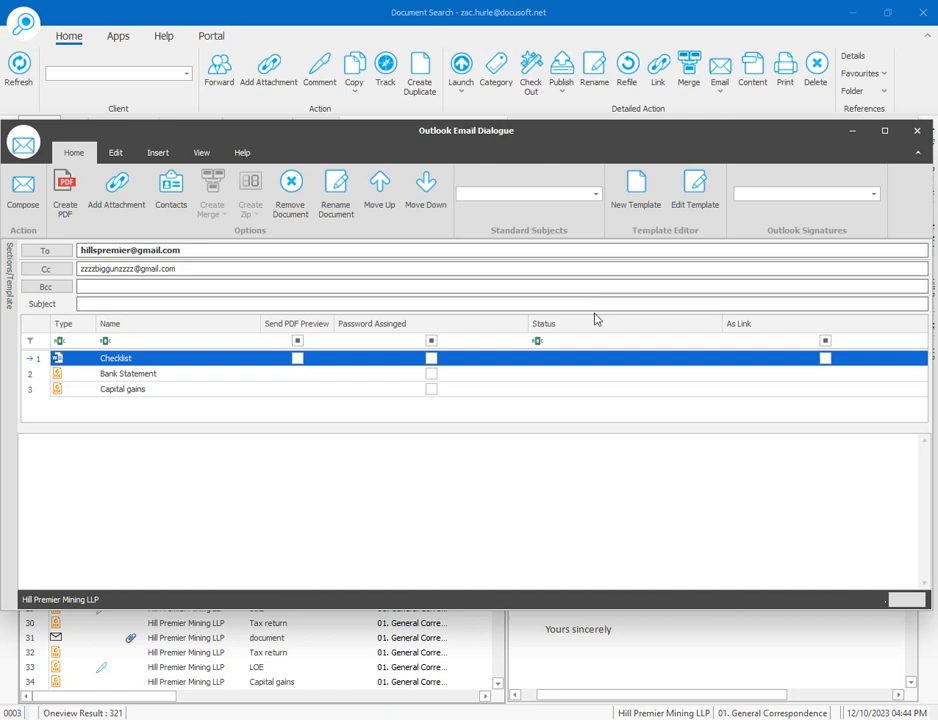
# Step: Fill the email body with the tax return document request template starting with ZH from the client's 06. Tax section
pyautogui.click(12, 272)
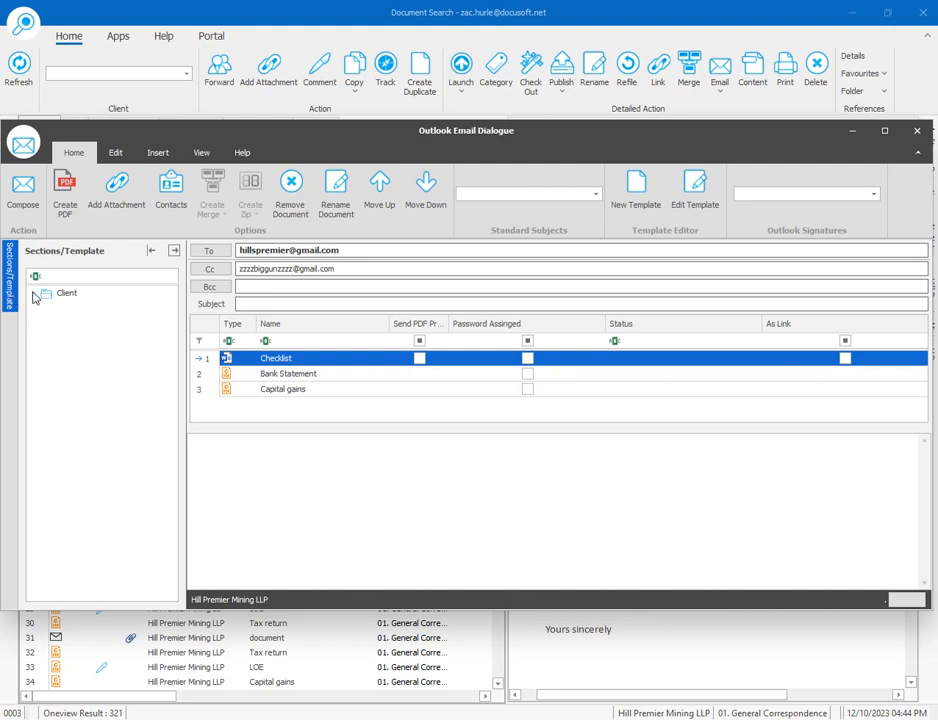
pyautogui.click(33, 293)
pyautogui.click(46, 352)
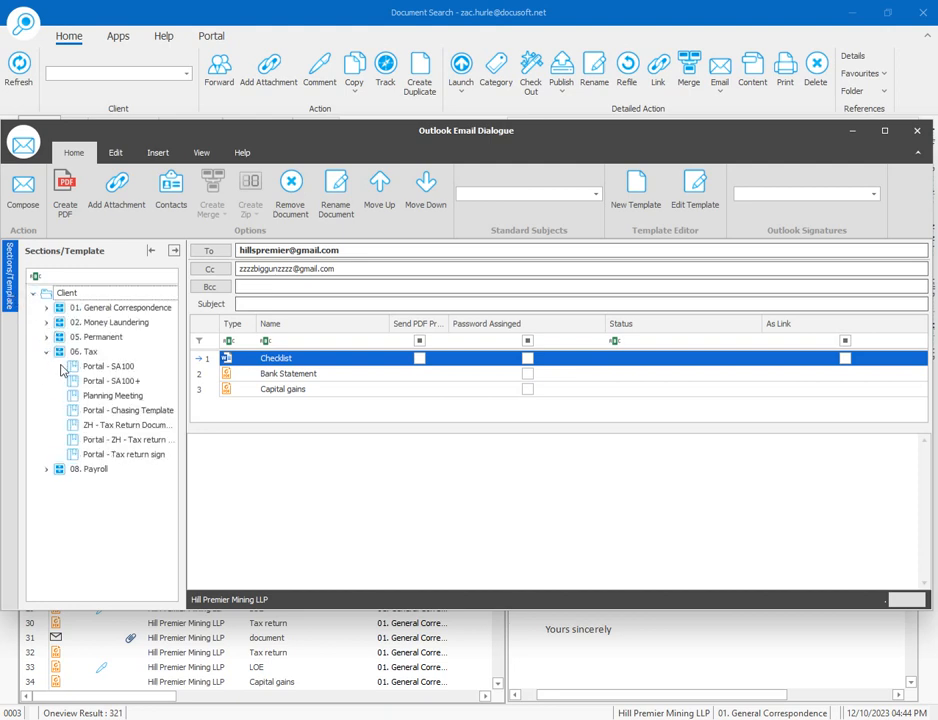
pyautogui.doubleClick(97, 425)
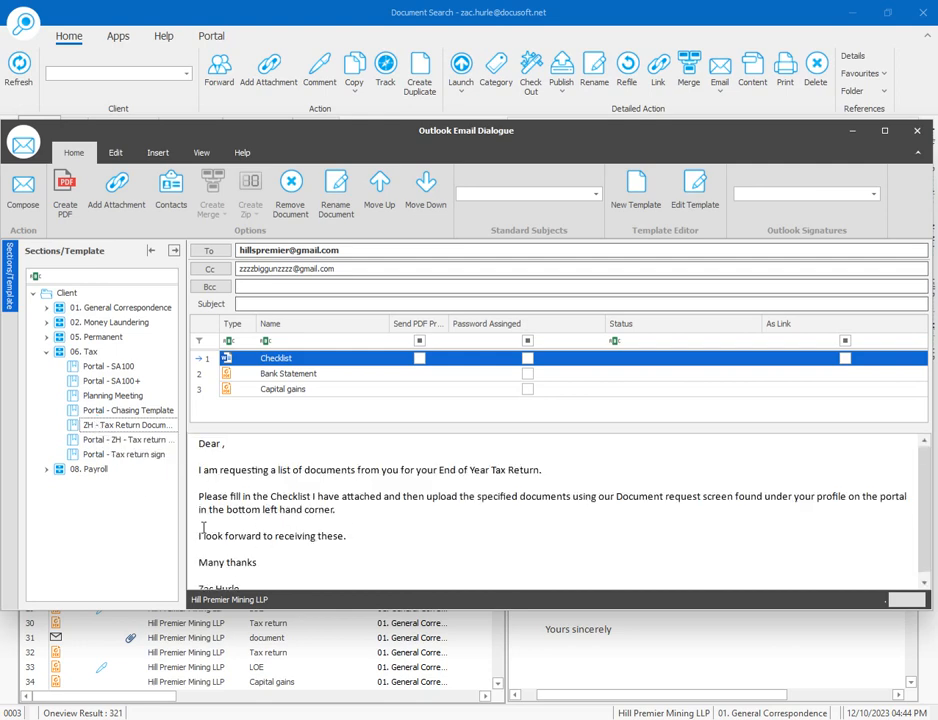
# Step: Add both recipients' first names to the greeting and set the subject to "Tax return request"
pyautogui.scroll(-1, 203, 527)
pyautogui.scroll(1, 217, 503)
pyautogui.click(224, 442)
pyautogui.write('James and Biggy')
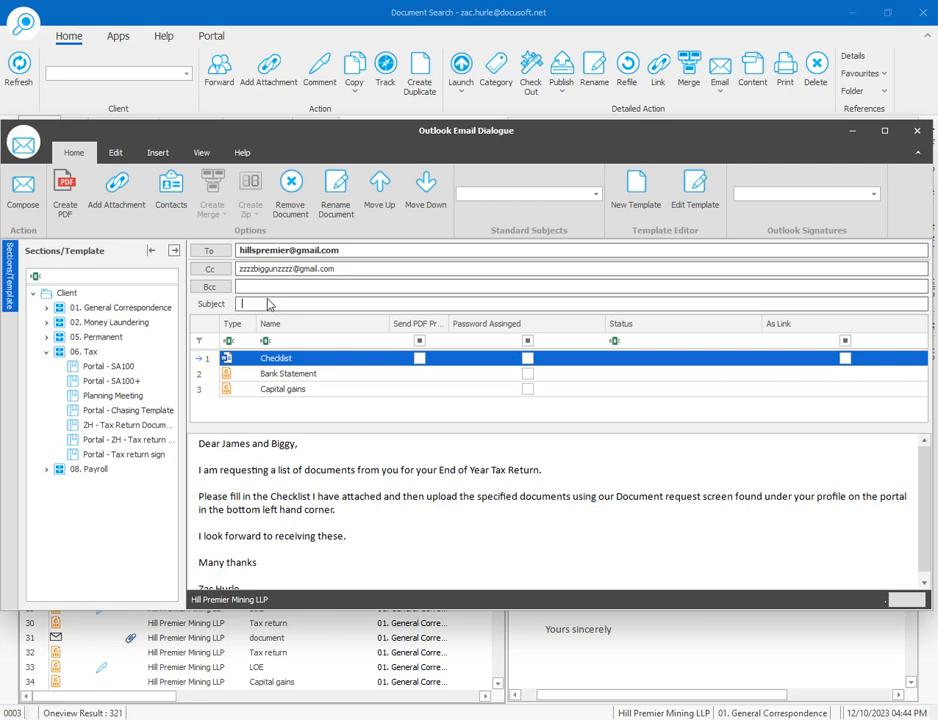
pyautogui.write('Tax return request')
# Step: Rename the Checklist attachment to "Checklist Tax return" and move Bank Statement above it in the attachment list
pyautogui.click(345, 207)
pyautogui.click(388, 399)
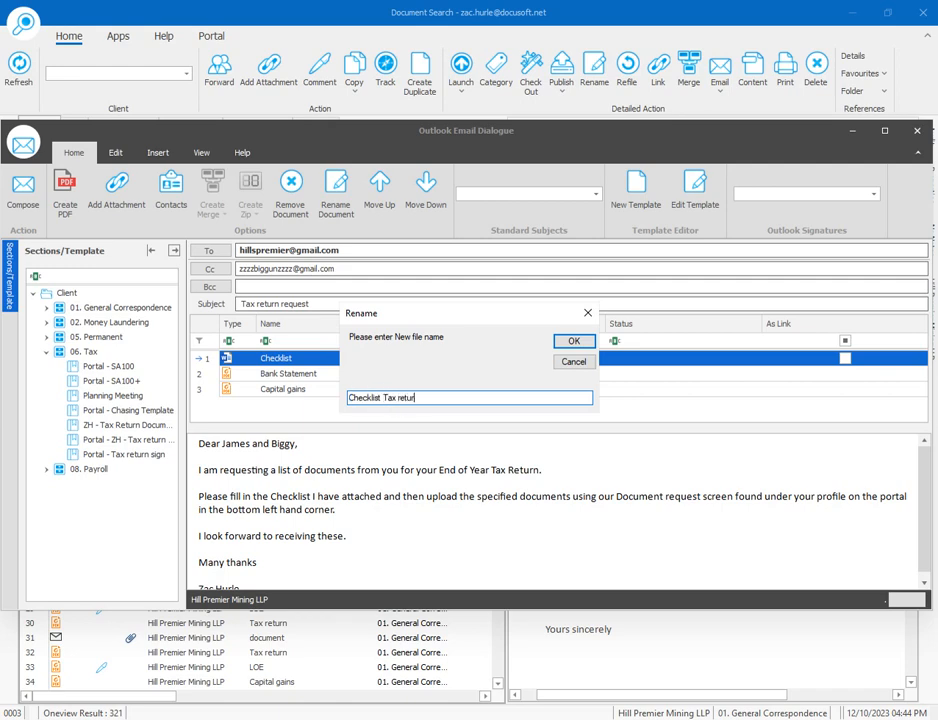
pyautogui.click(571, 342)
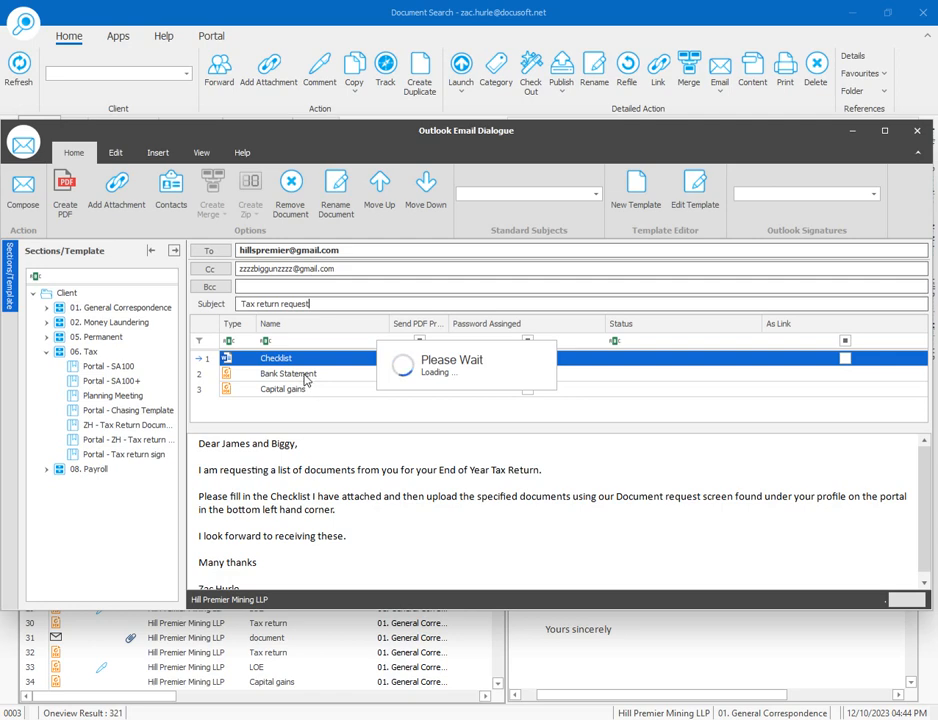
pyautogui.click(289, 376)
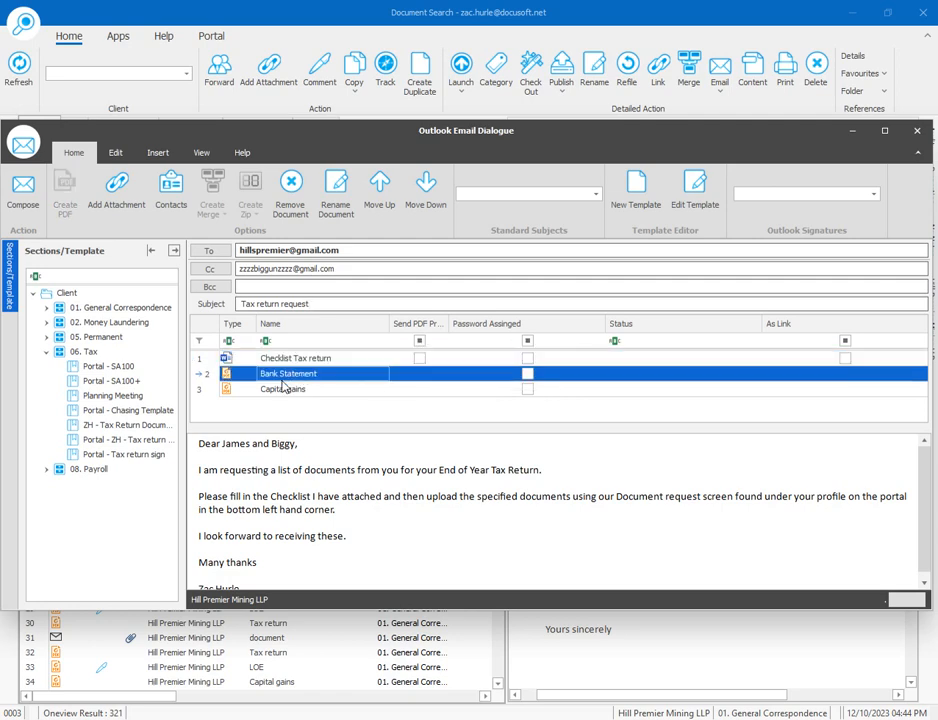
pyautogui.click(381, 196)
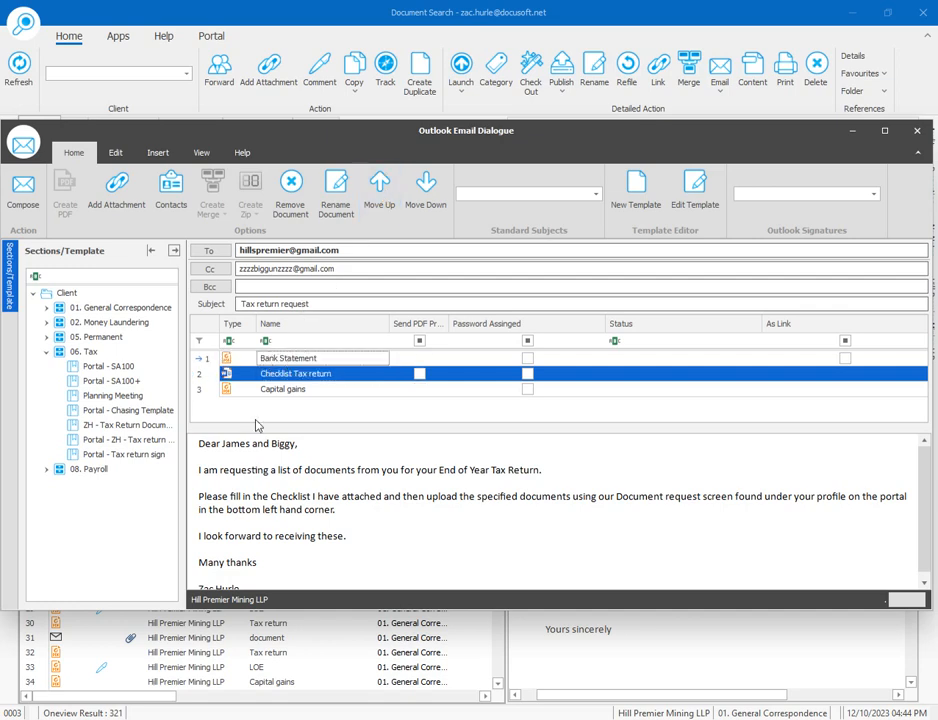
# Step: Turn on password protection for the Capital gains attachment, keeping its file name
pyautogui.doubleClick(528, 393)
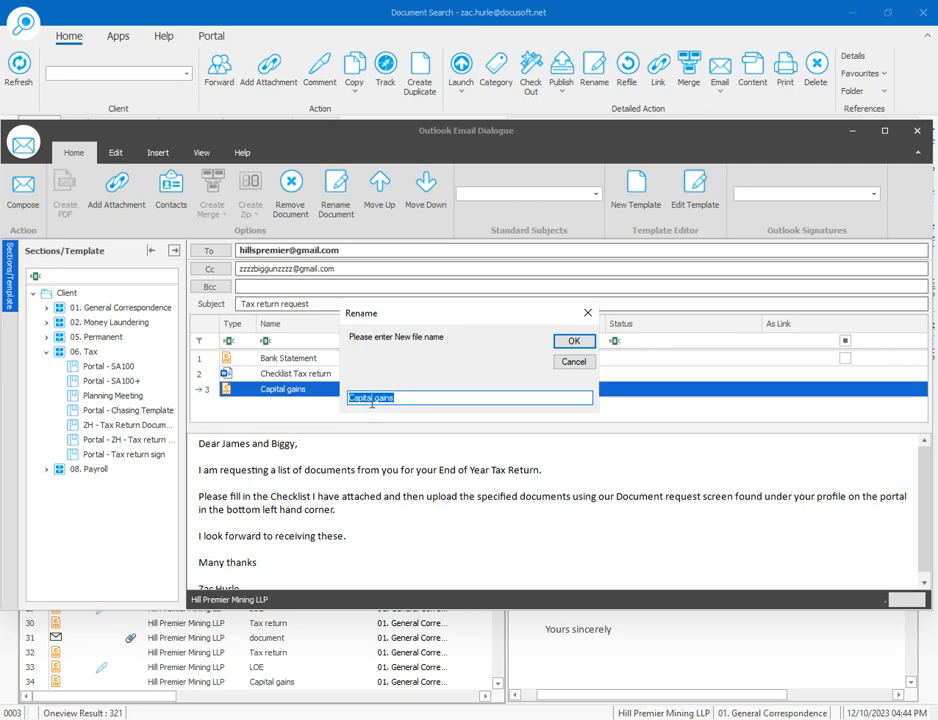
pyautogui.click(573, 343)
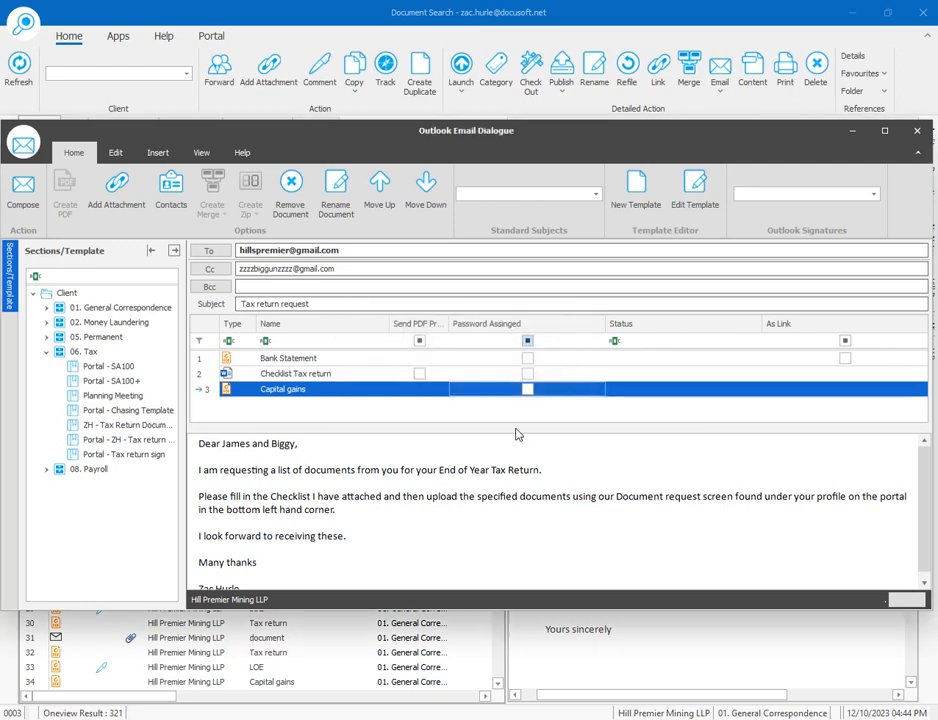
pyautogui.click(527, 389)
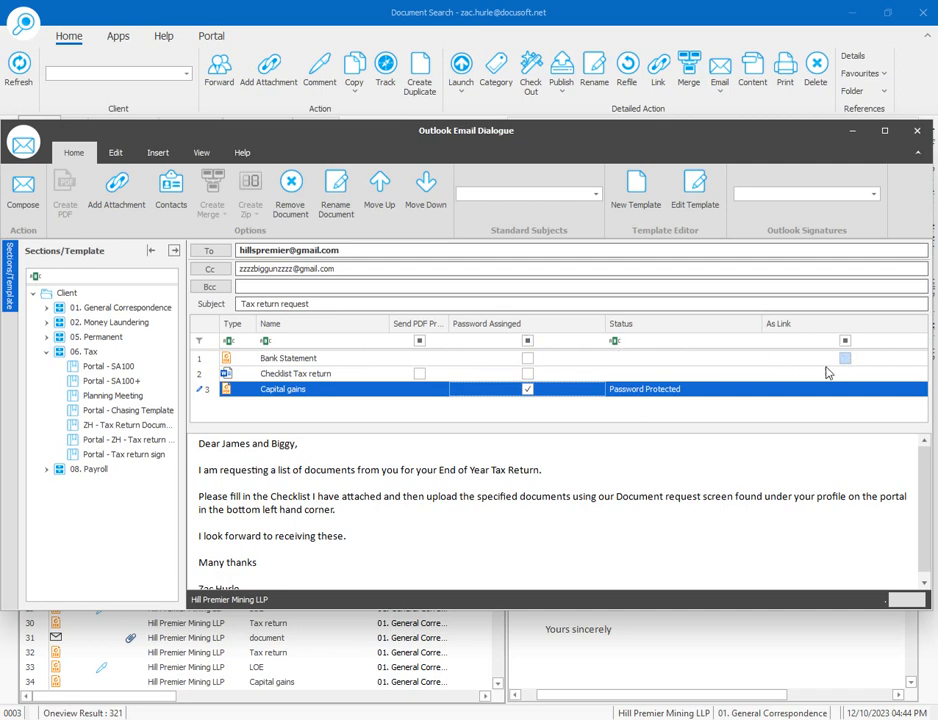
# Step: Delete the "Many thanks" closing and the sender's name from the end of the email body, leaving blank lines
pyautogui.click(358, 535)
pyautogui.press('Return')
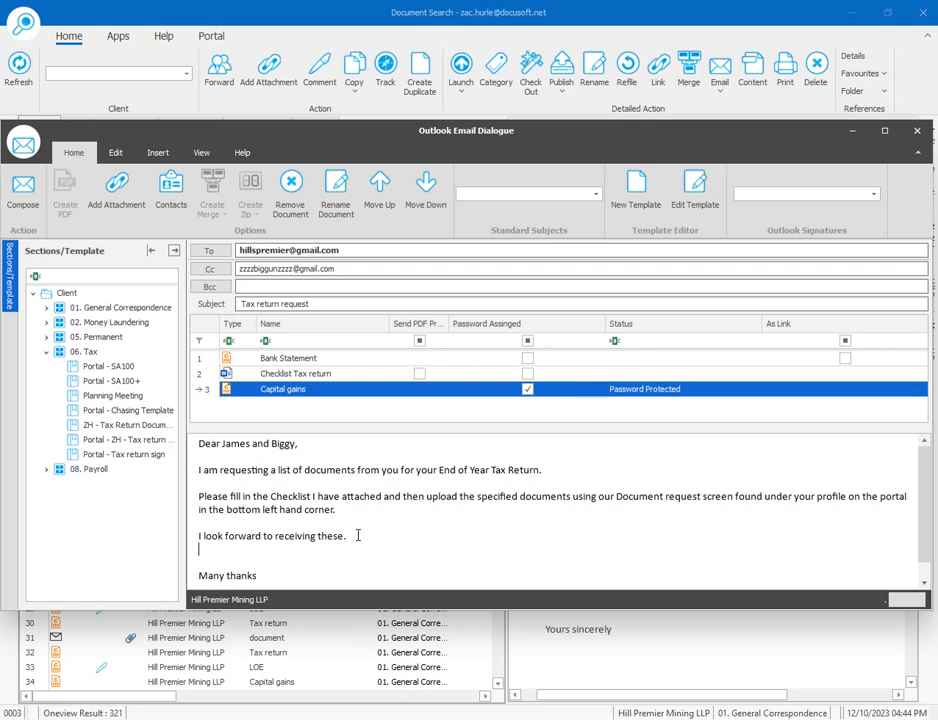
pyautogui.moveTo(275, 577); pyautogui.dragTo(193, 584)
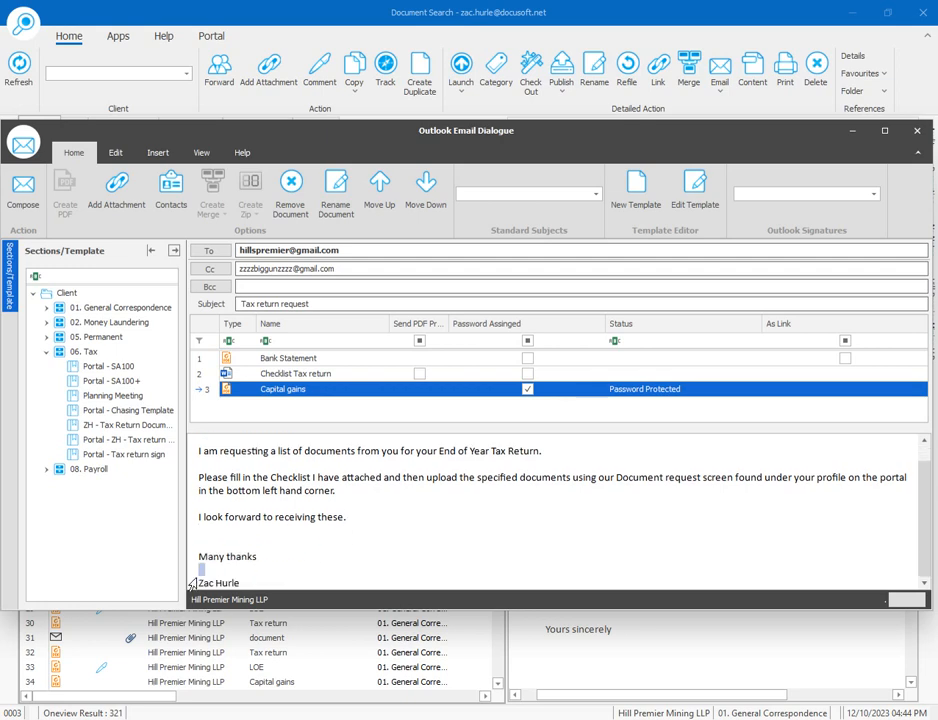
pyautogui.moveTo(259, 549); pyautogui.dragTo(200, 560)
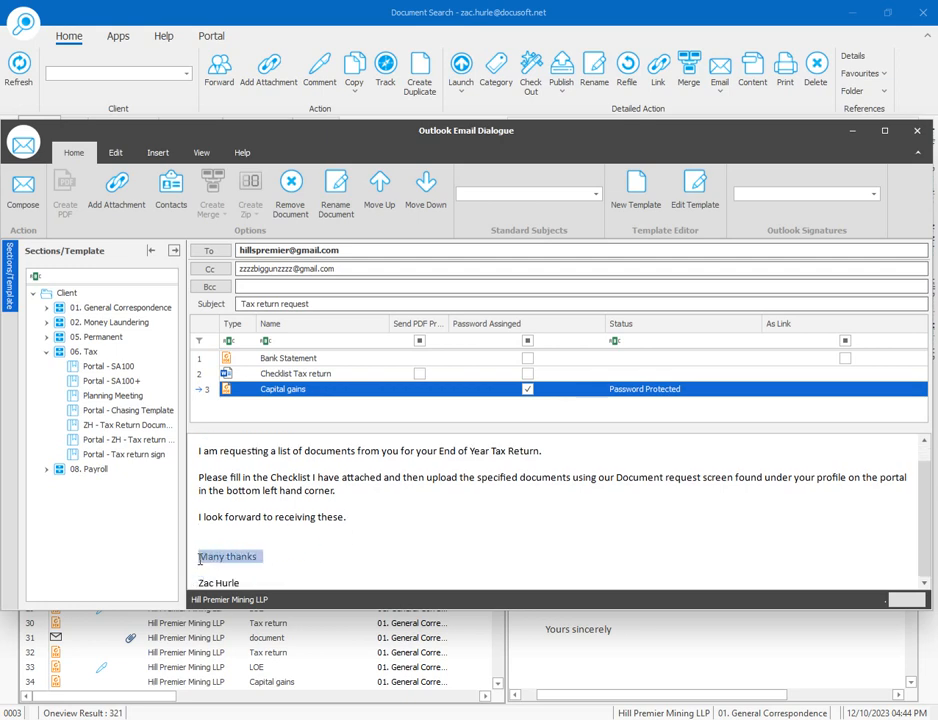
pyautogui.press('BackSpace')
pyautogui.press('BackSpace')
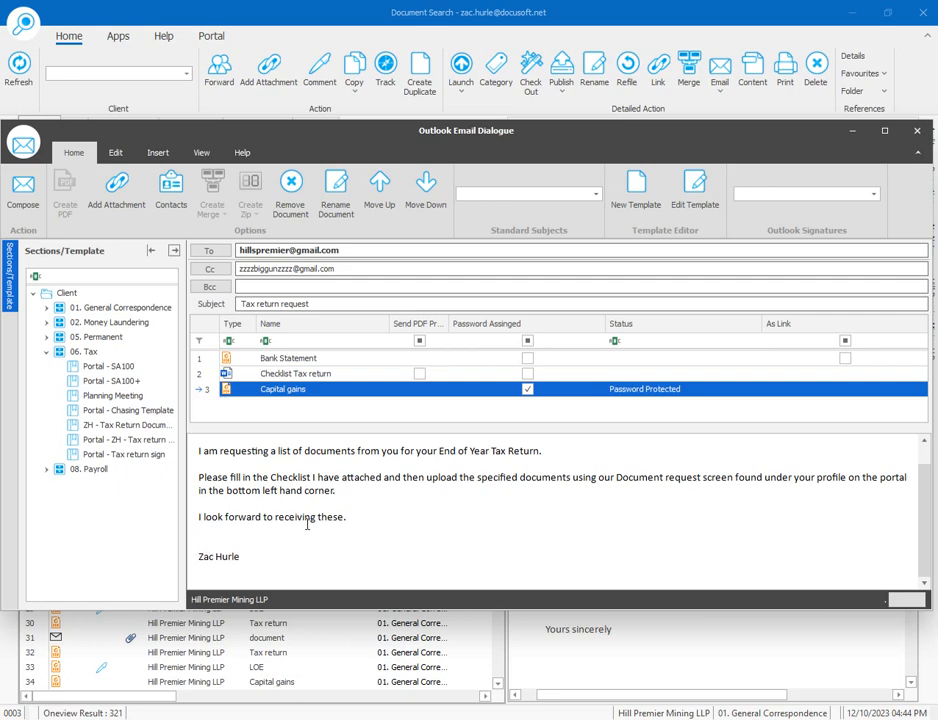
pyautogui.moveTo(261, 551); pyautogui.dragTo(195, 557)
pyautogui.press('BackSpace')
pyautogui.press('Return')
# Step: Set the Bank Statement attachment to be sent as a link and choose the "sig 4" Outlook signature
pyautogui.click(845, 358)
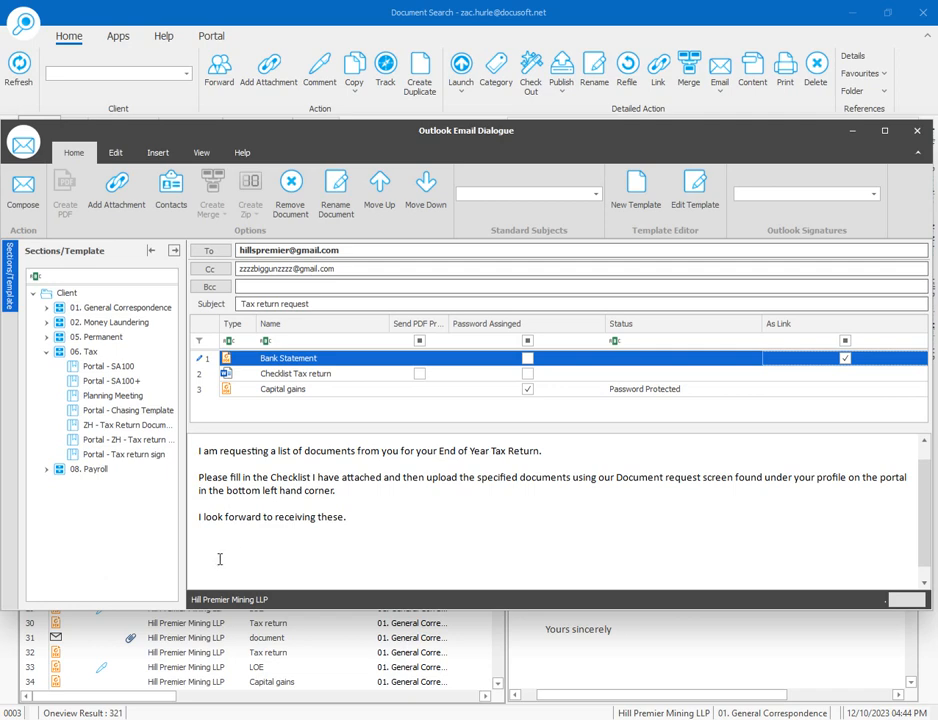
pyautogui.click(873, 194)
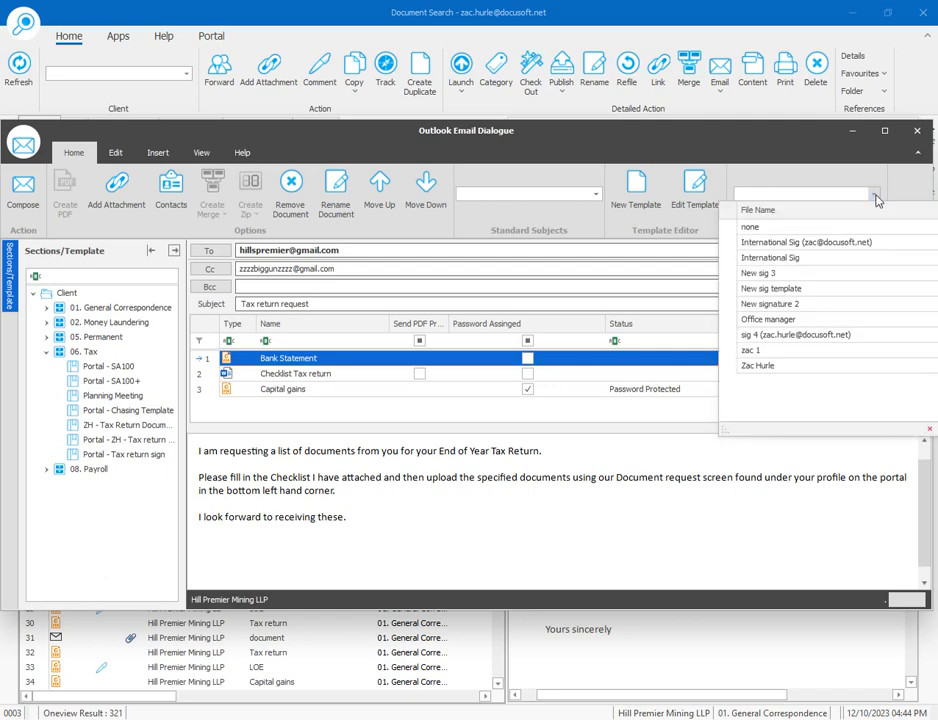
pyautogui.click(775, 335)
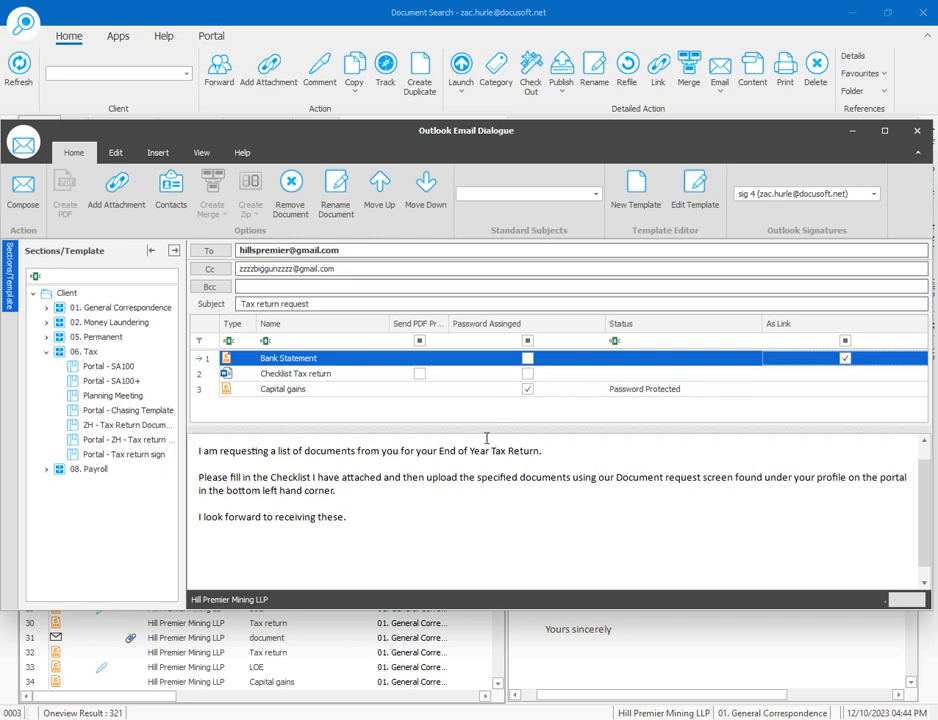
pyautogui.click(115, 155)
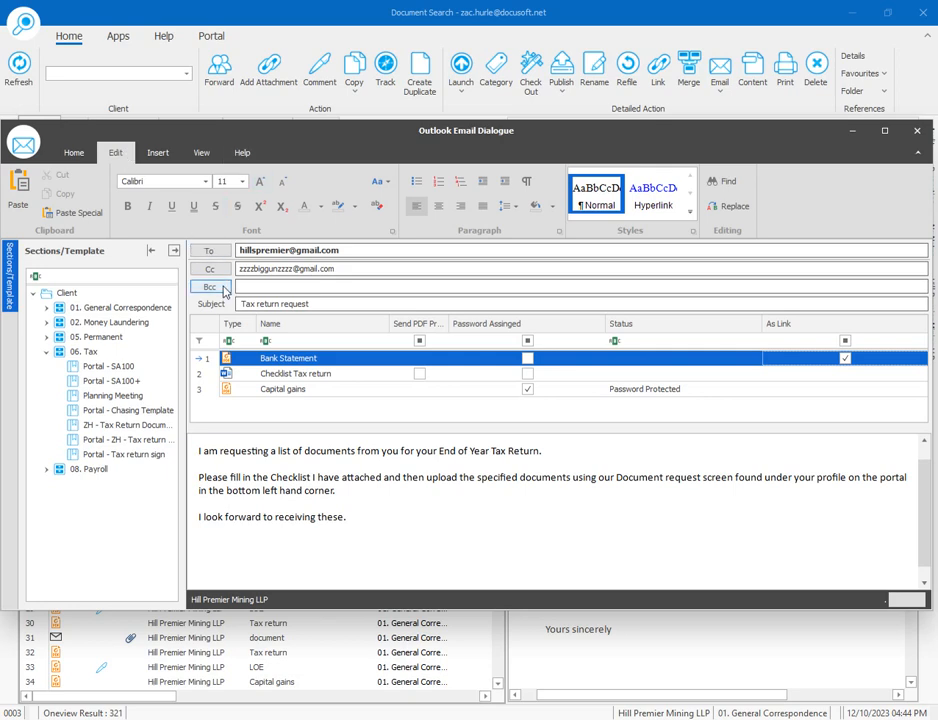
pyautogui.click(158, 153)
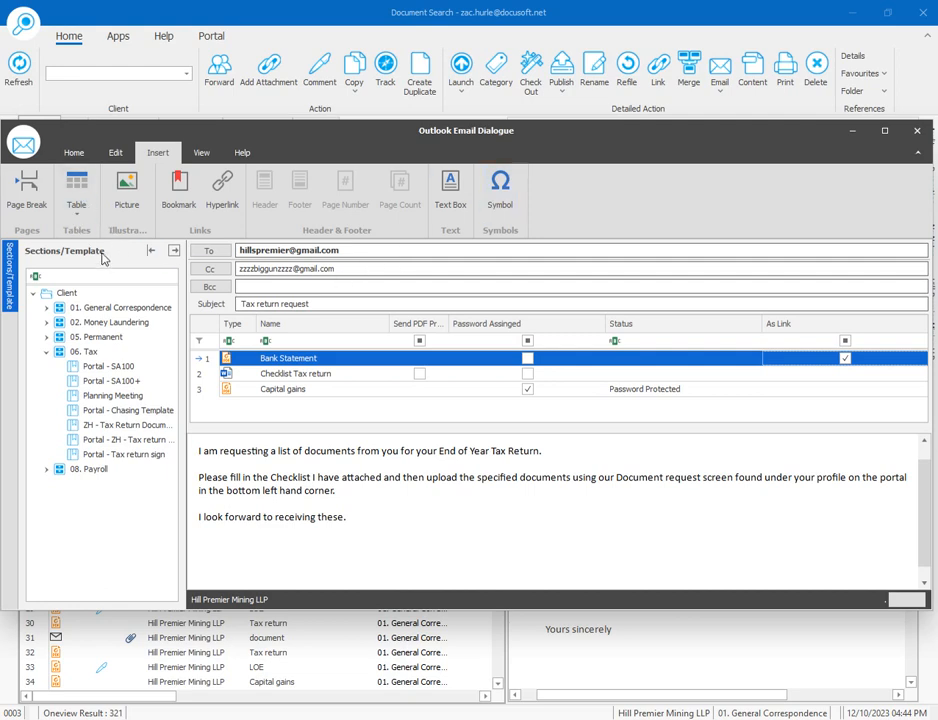
pyautogui.click(201, 153)
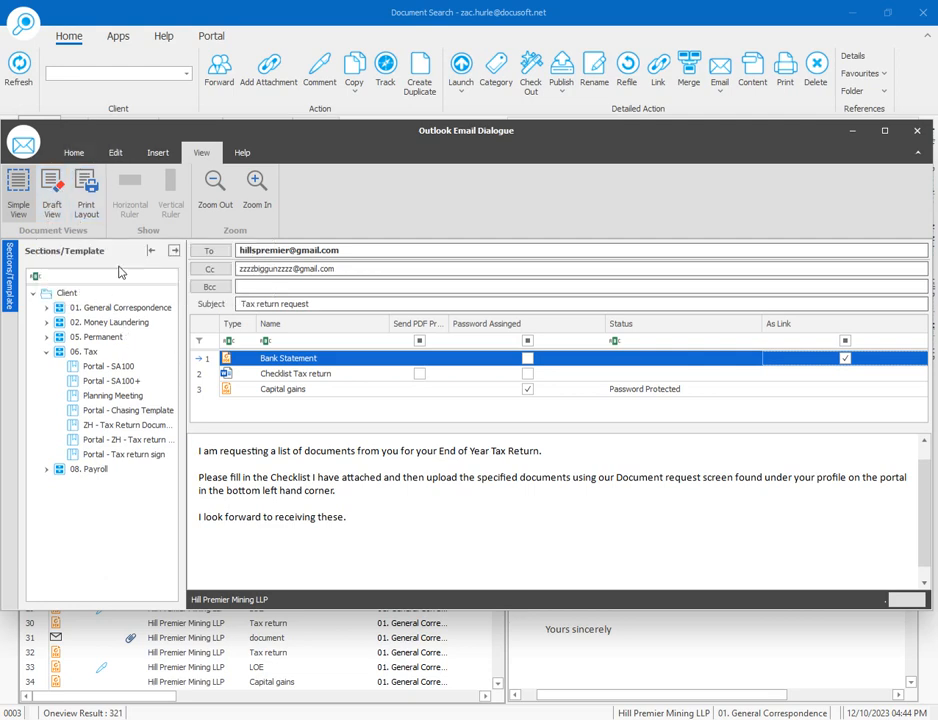
pyautogui.click(73, 152)
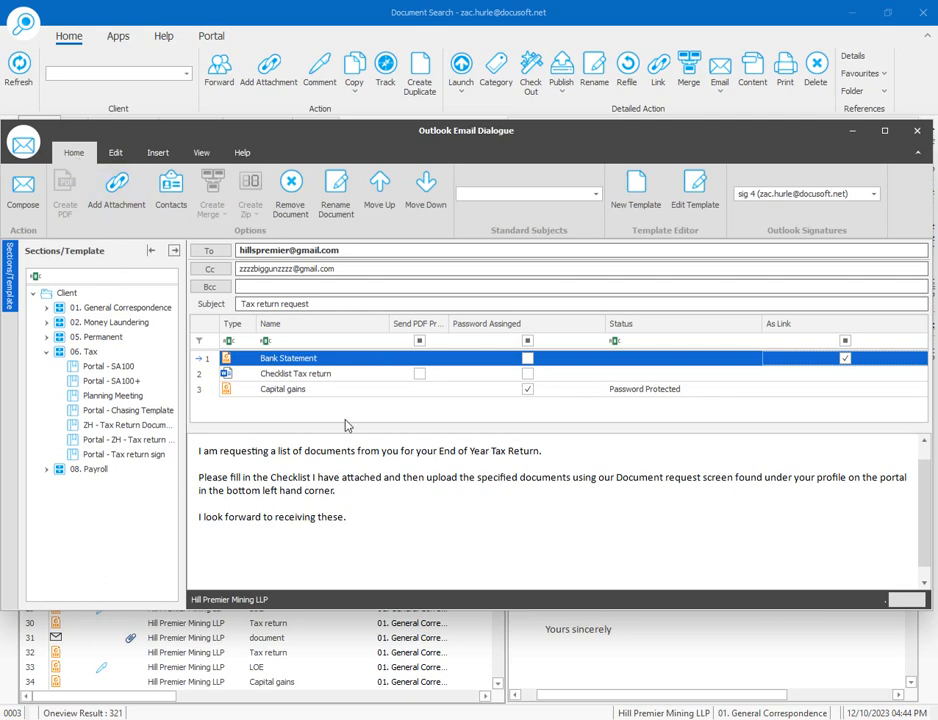
# Step: Compose the prepared email in Outlook and delete the surplus blank lines above the file link table
pyautogui.click(24, 196)
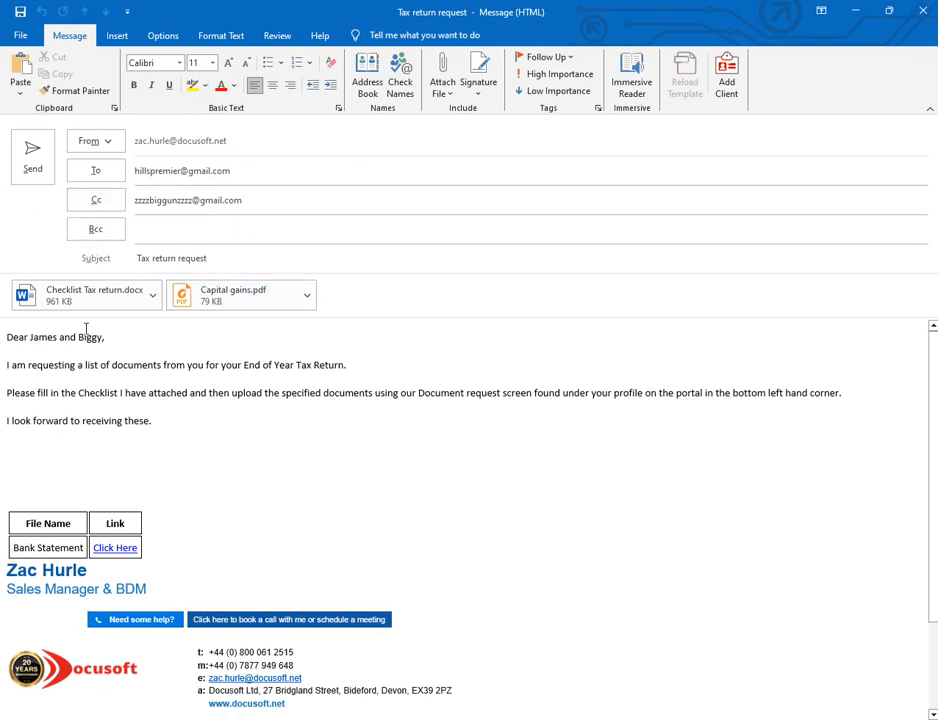
pyautogui.click(29, 481)
pyautogui.press('BackSpace')
pyautogui.press('BackSpace')
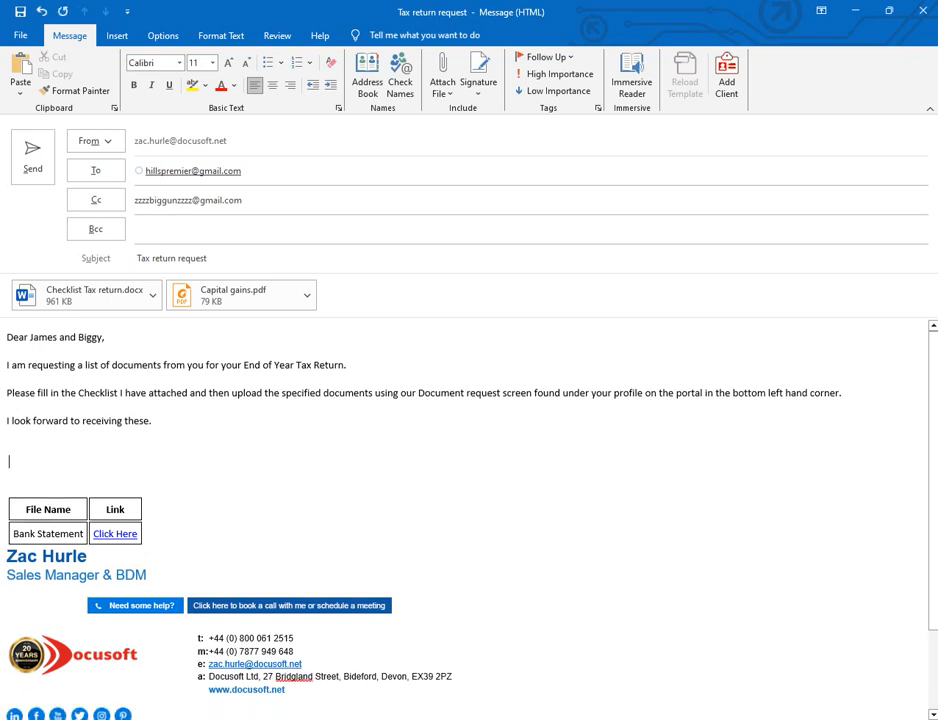
pyautogui.press('BackSpace')
pyautogui.press('BackSpace')
pyautogui.press('BackSpace')
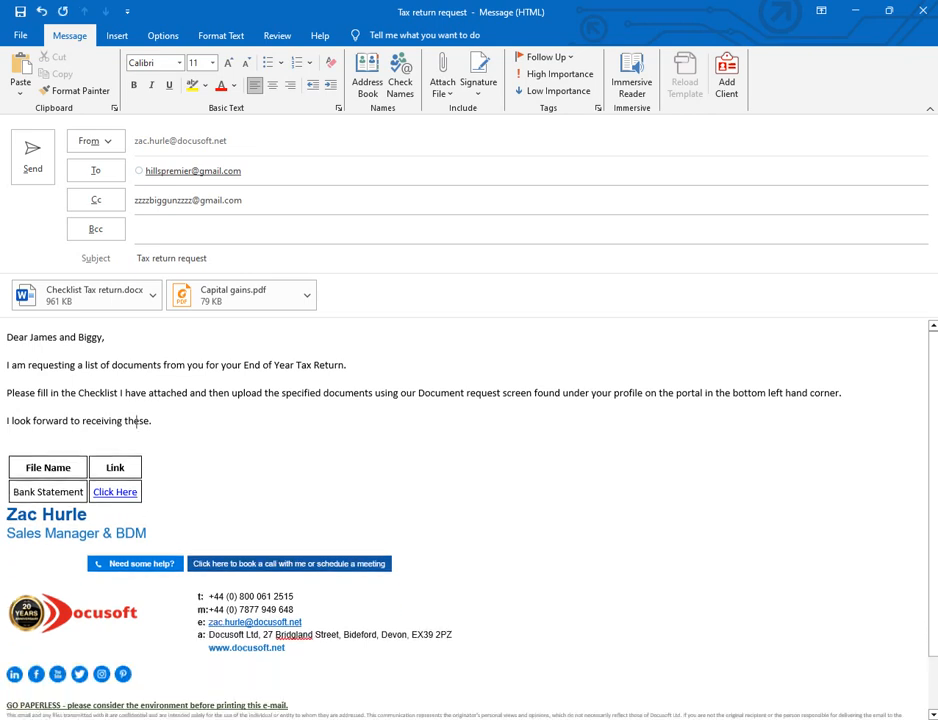
# Step: Insert two blank lines between the file link table and the signature
pyautogui.click(7, 514)
pyautogui.press('Return')
pyautogui.press('Return')
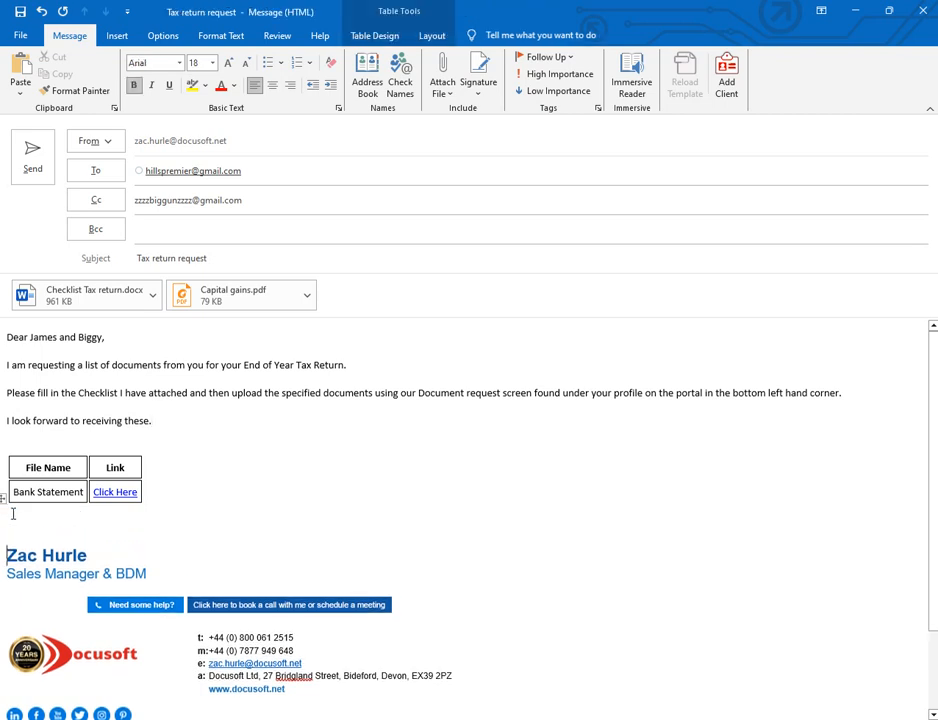